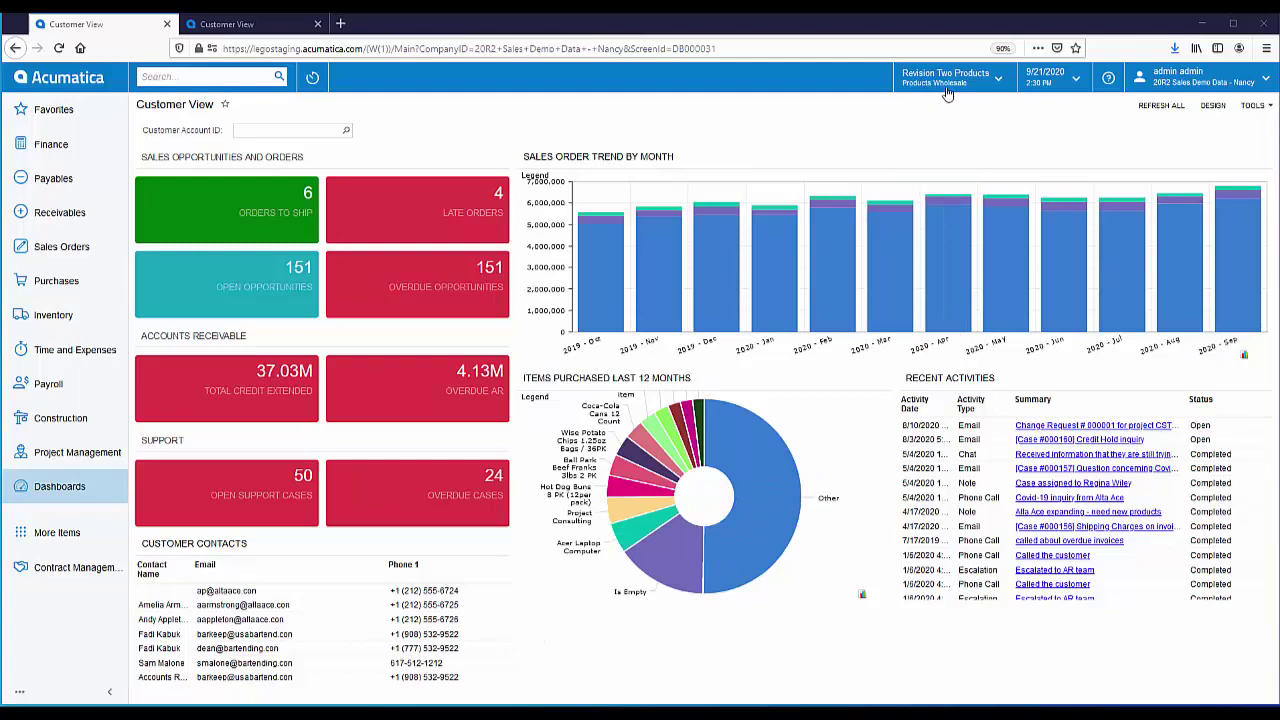
Check the branch list without changing it, then go to the Receivables workspace.
left_click(1000, 82)
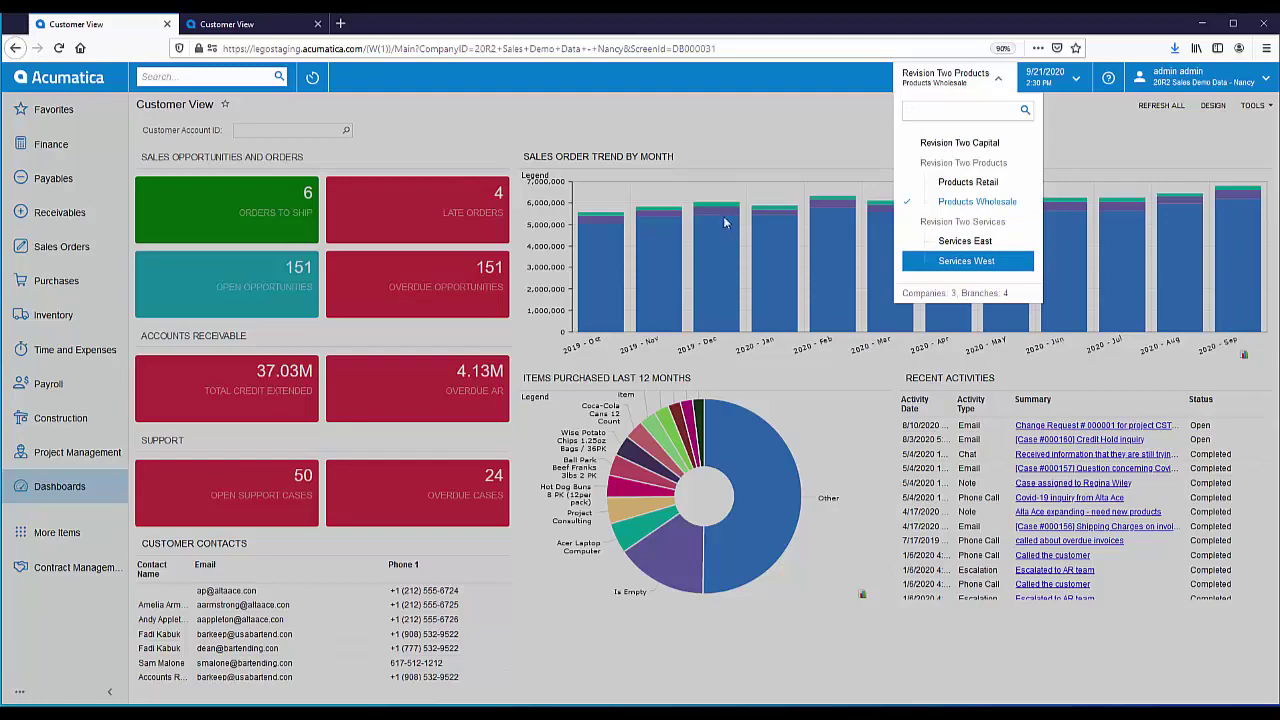
left_click(453, 131)
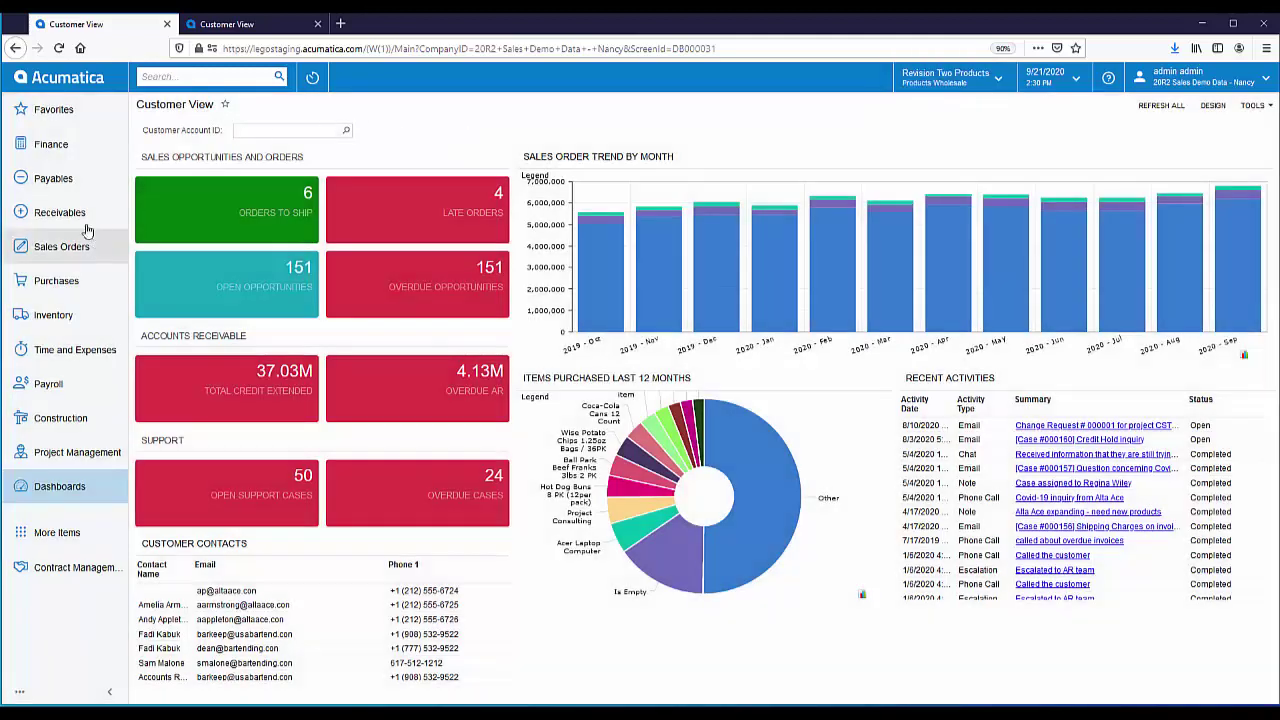
left_click(48, 218)
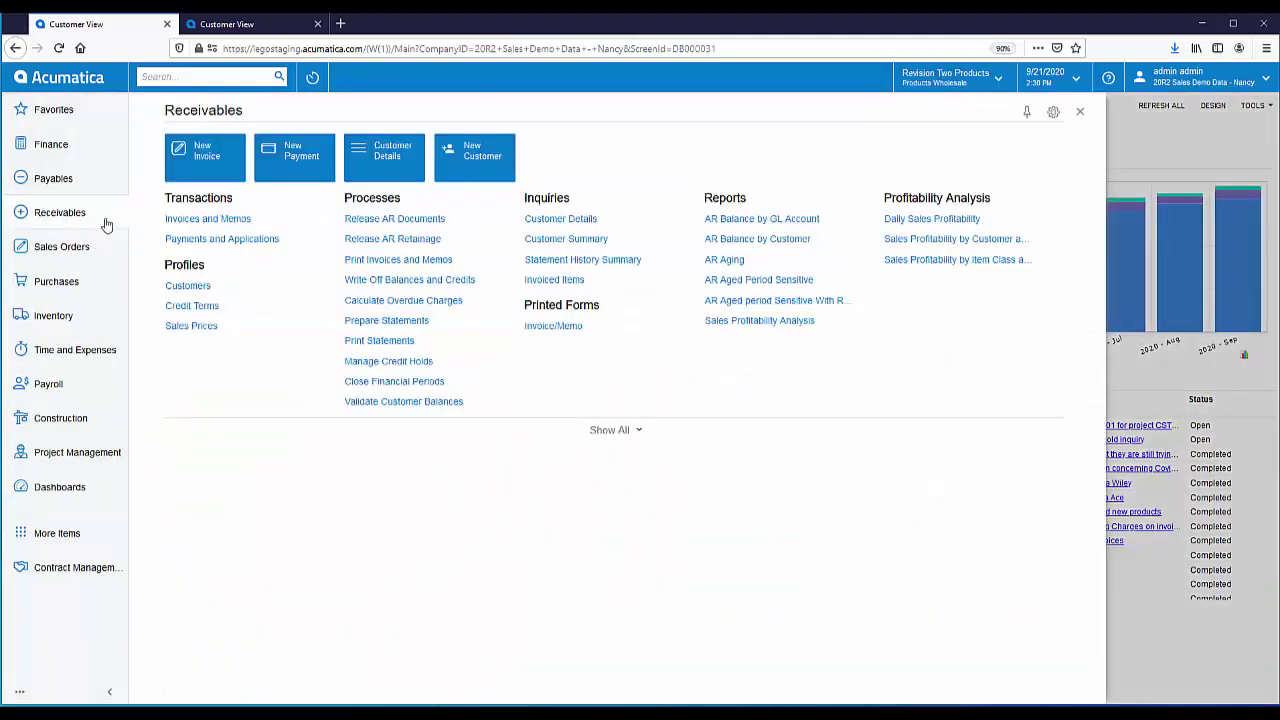
Start a new AR invoice and pick SERVEAST - Services East as the customer.
left_click(203, 162)
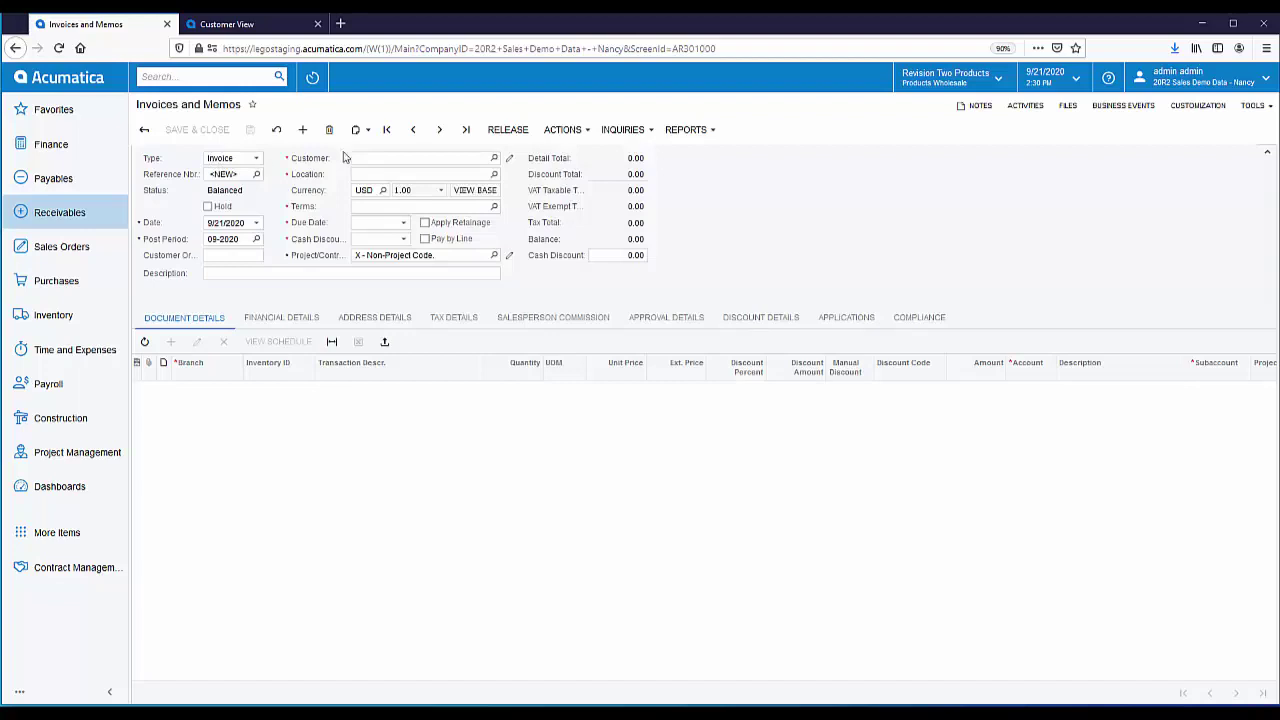
left_click(388, 158)
type("serv")
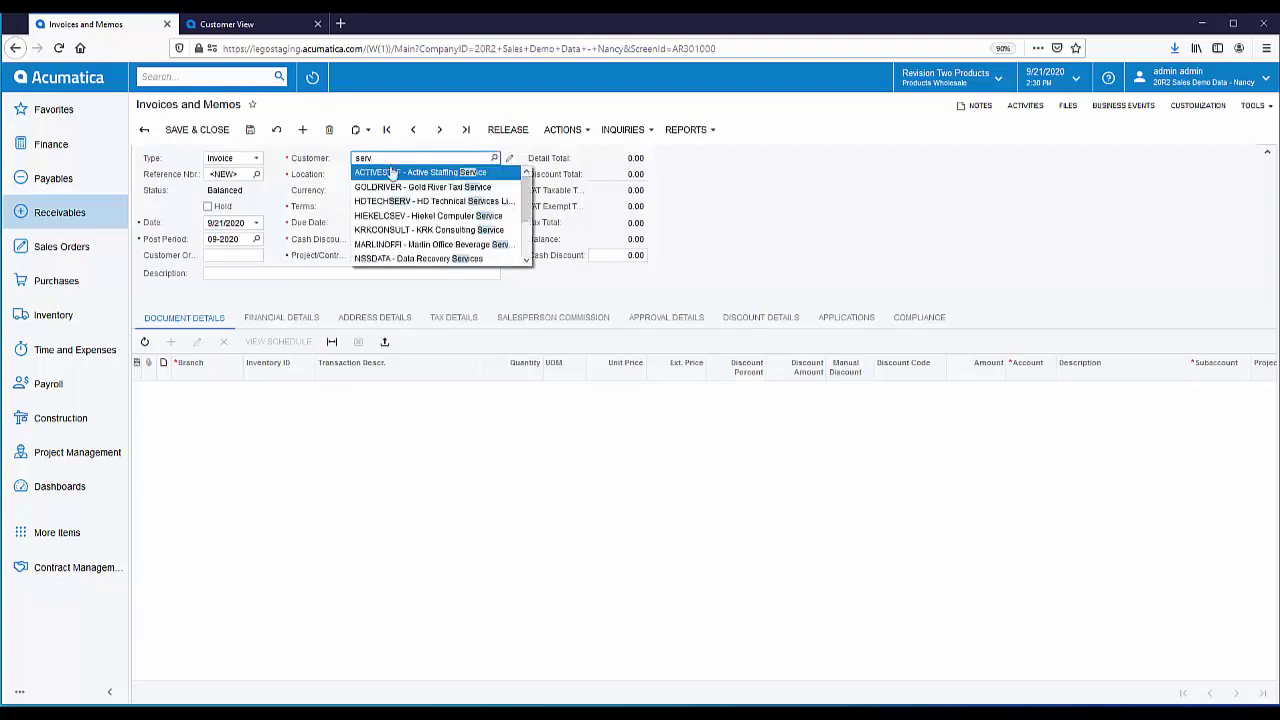
type("e")
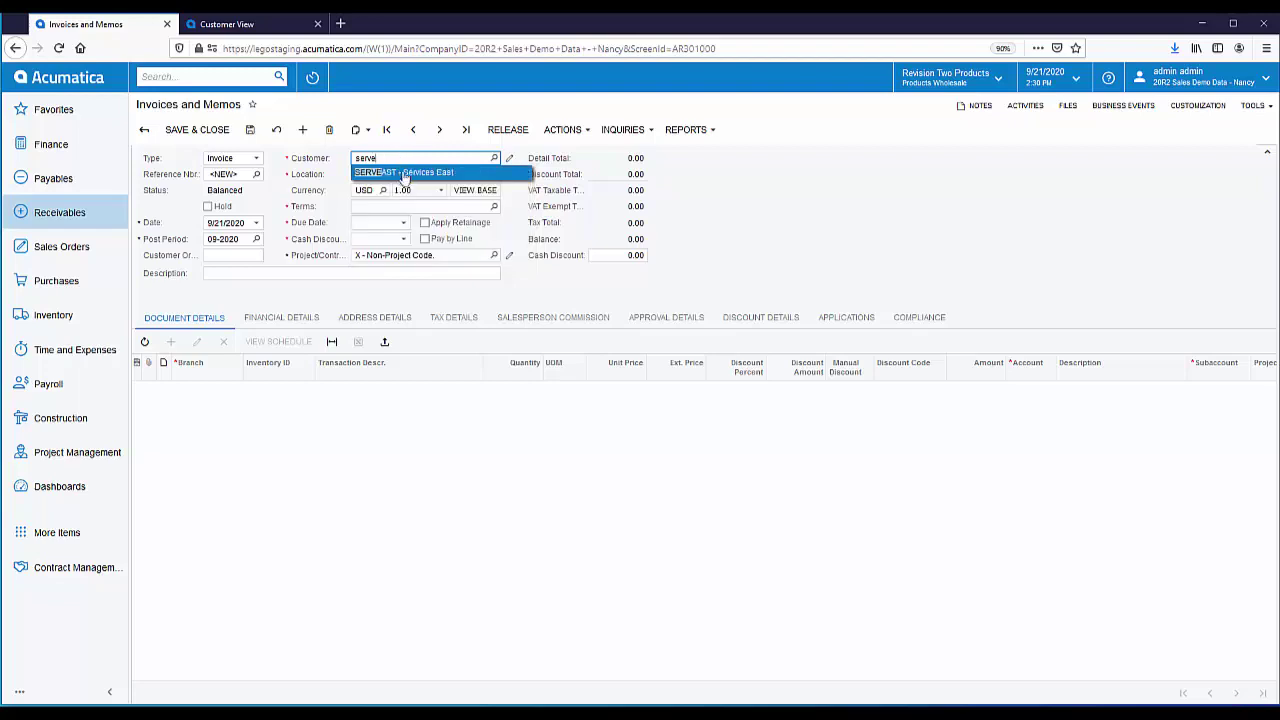
left_click(415, 174)
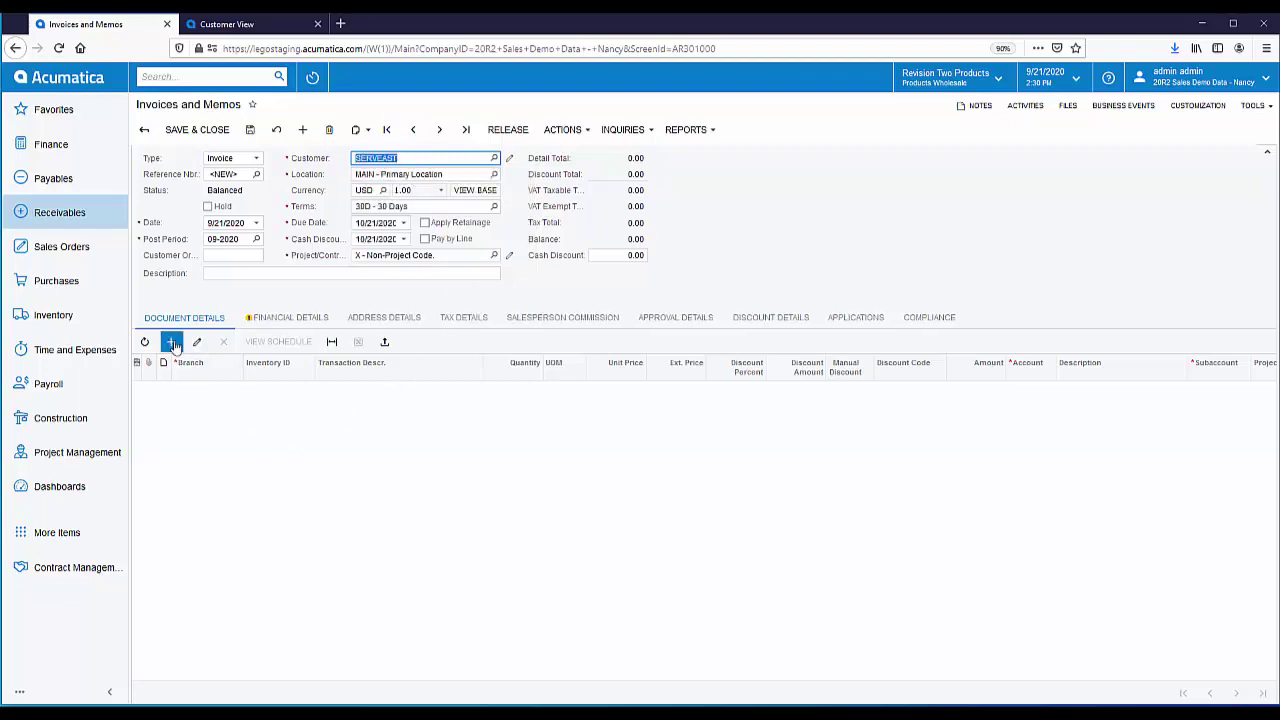
Add an invoice line for 1 kitchen sink faucet (CSTRFAUCET).
left_click(171, 341)
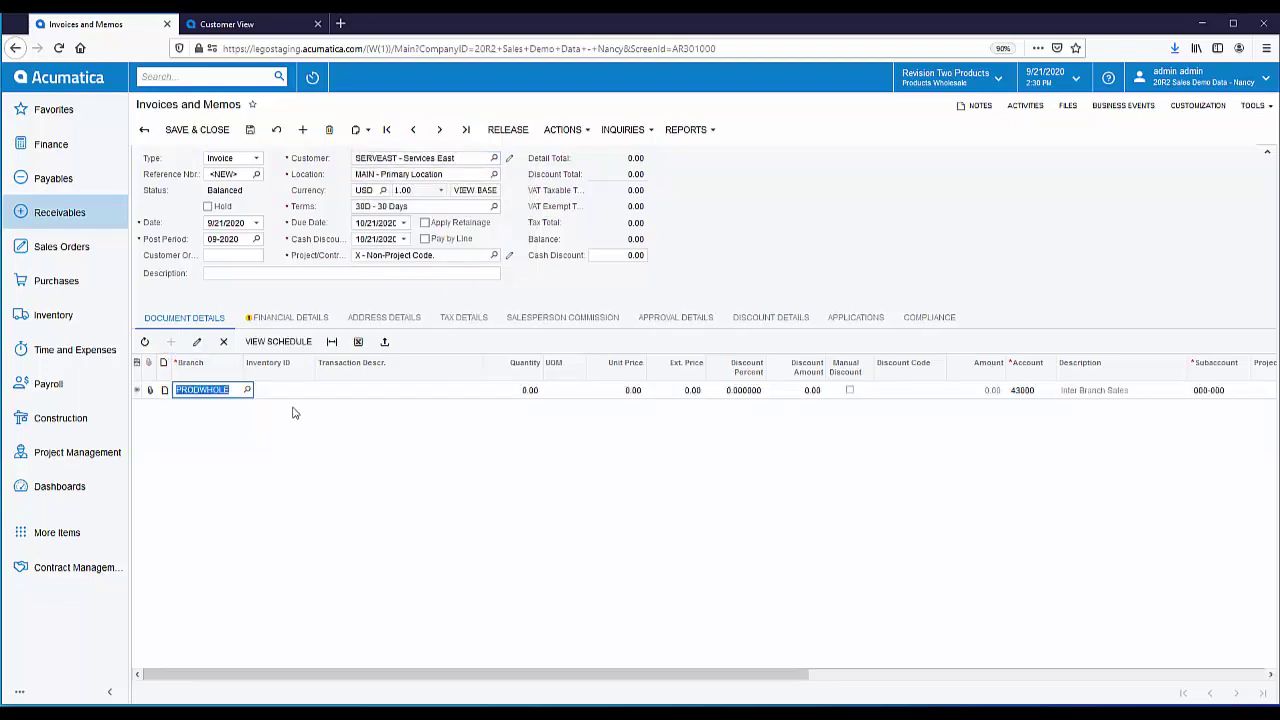
left_click(286, 395)
type("fa")
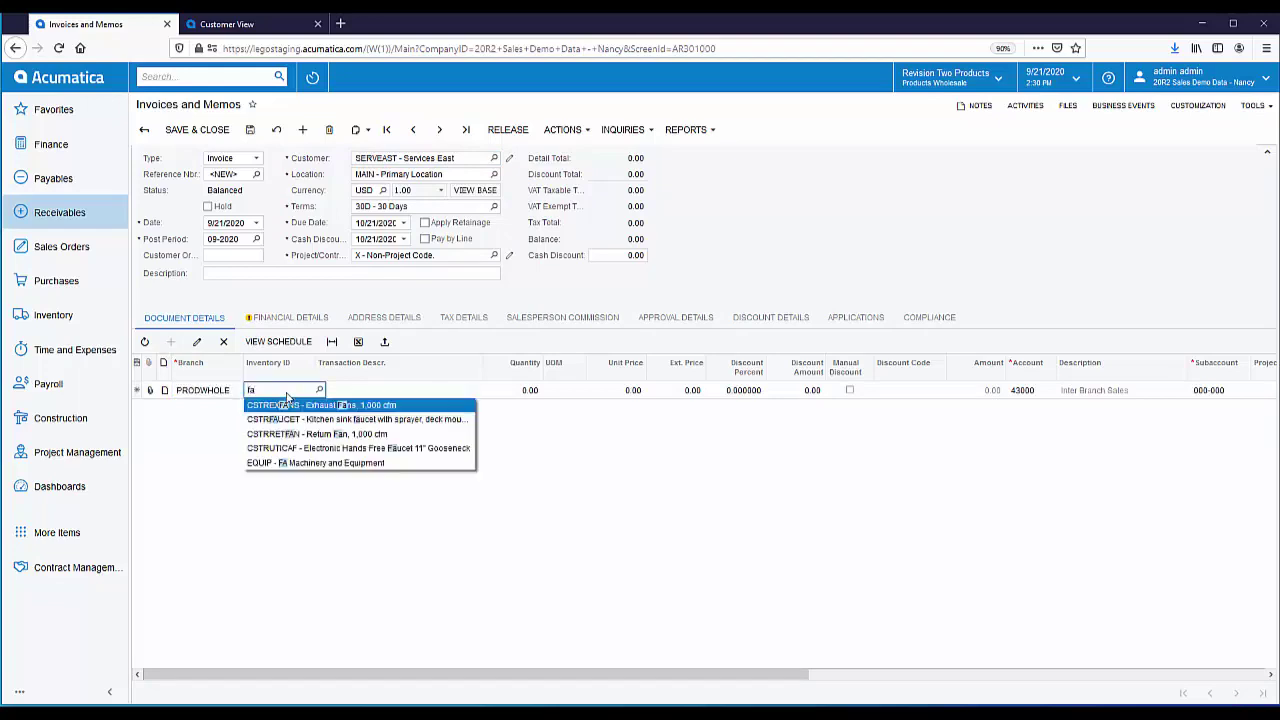
type("use")
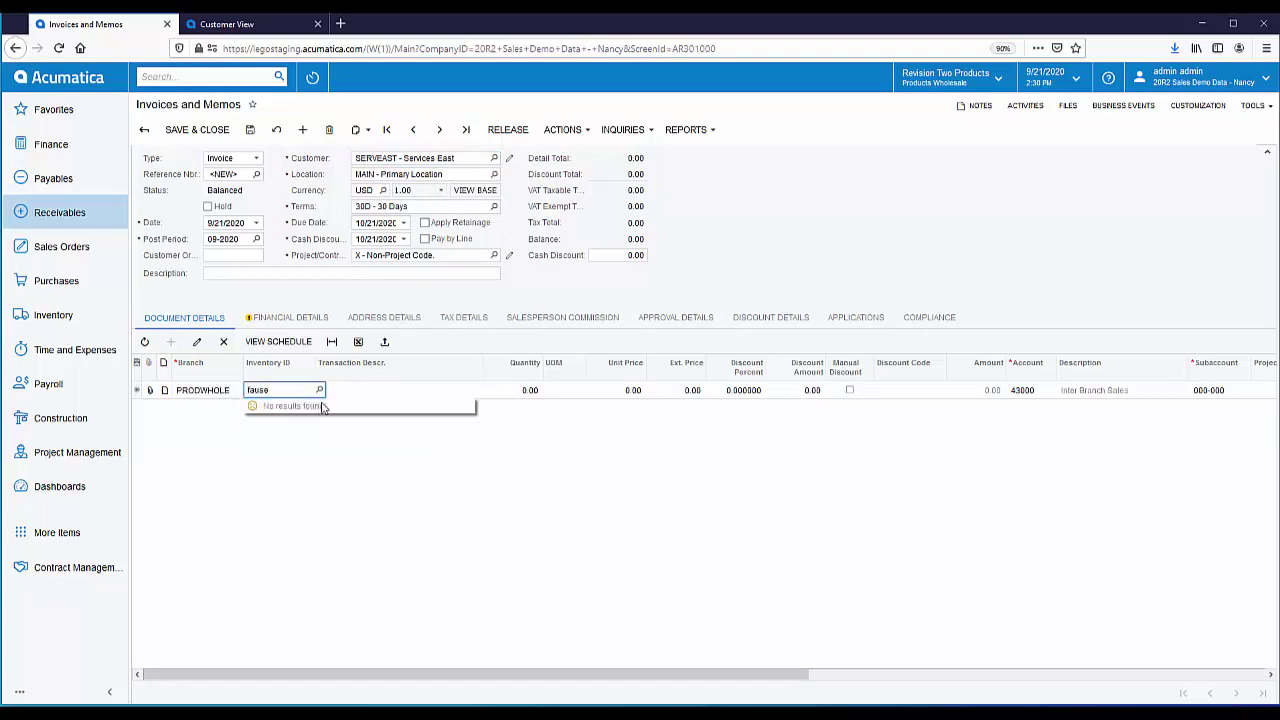
key("BackSpace")
key("BackSpace")
type("c")
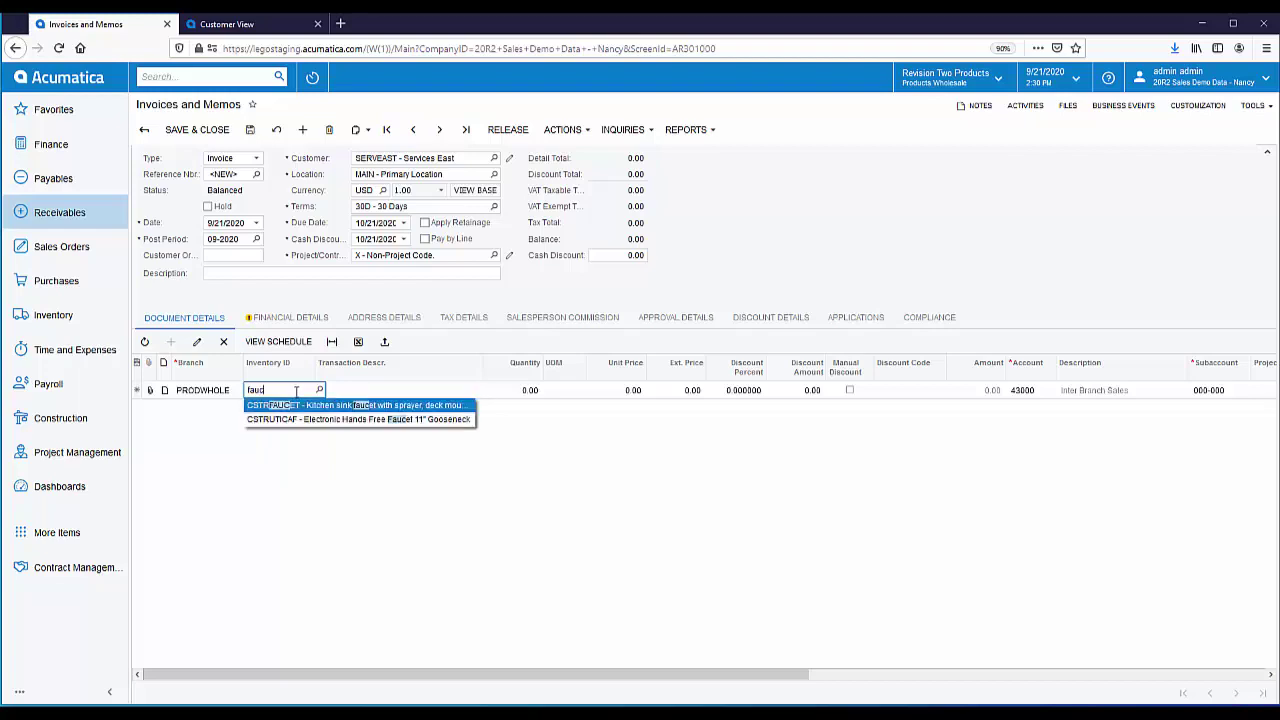
left_click(296, 407)
left_click(540, 398)
type("1")
key("Tab")
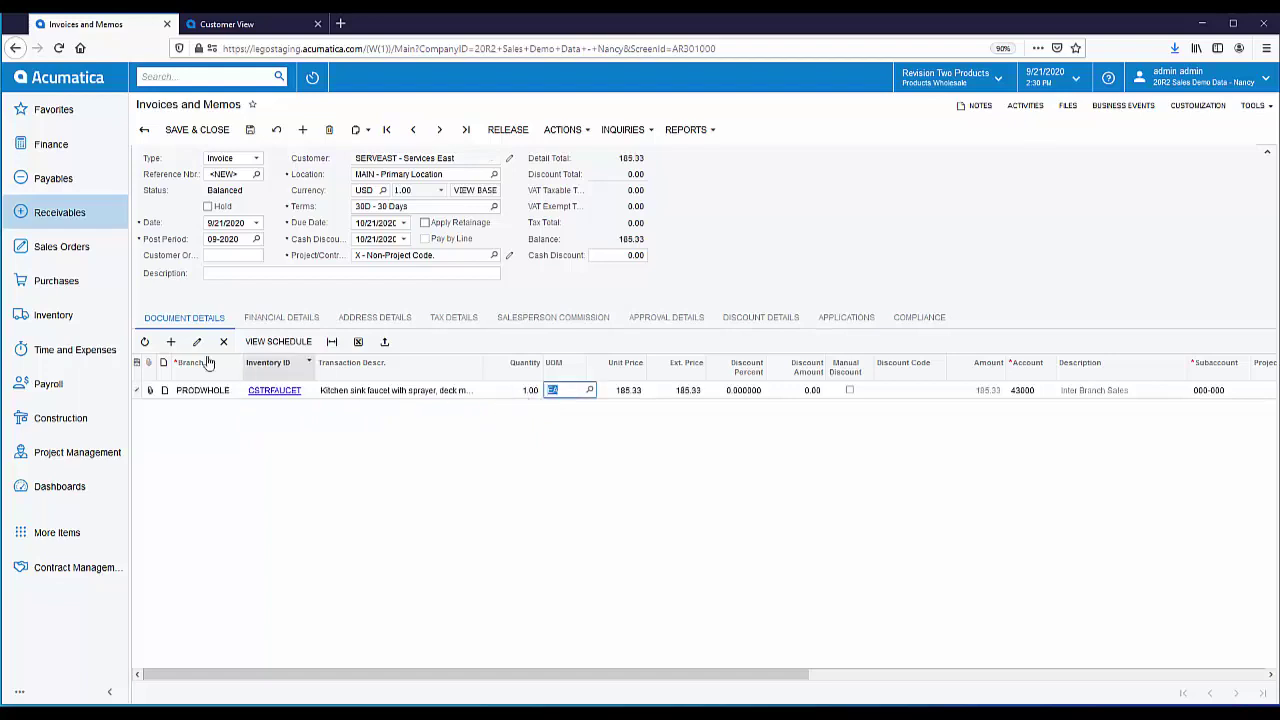
Add a line for 2 wall mounted vessel bathroom sinks (CSTRSINKW) and save the invoice as AR008885.
left_click(170, 342)
left_click(280, 409)
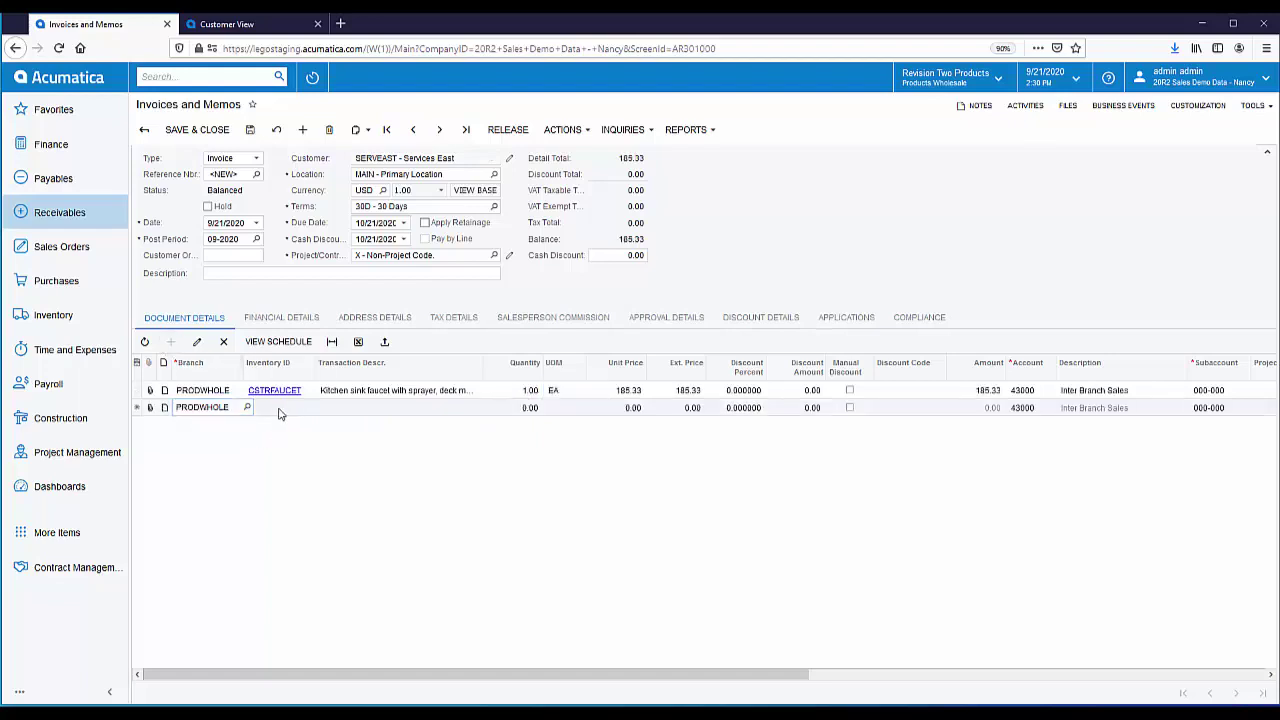
type("sink")
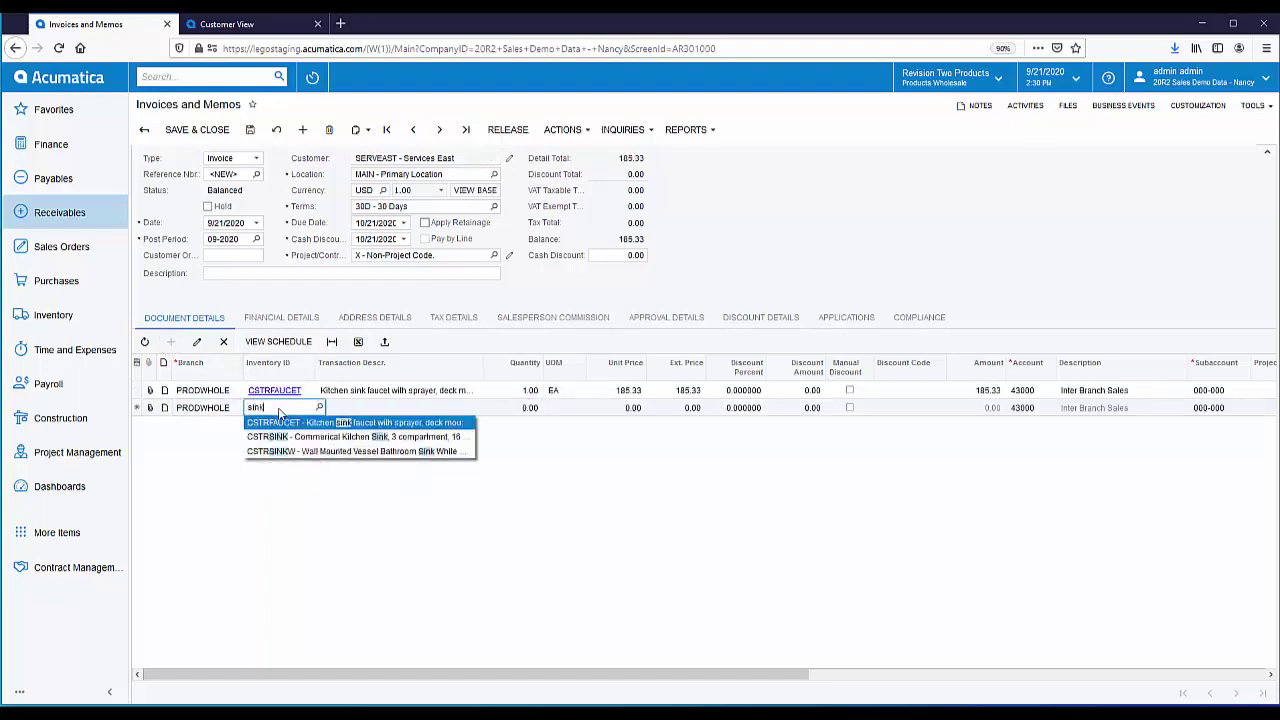
left_click(318, 451)
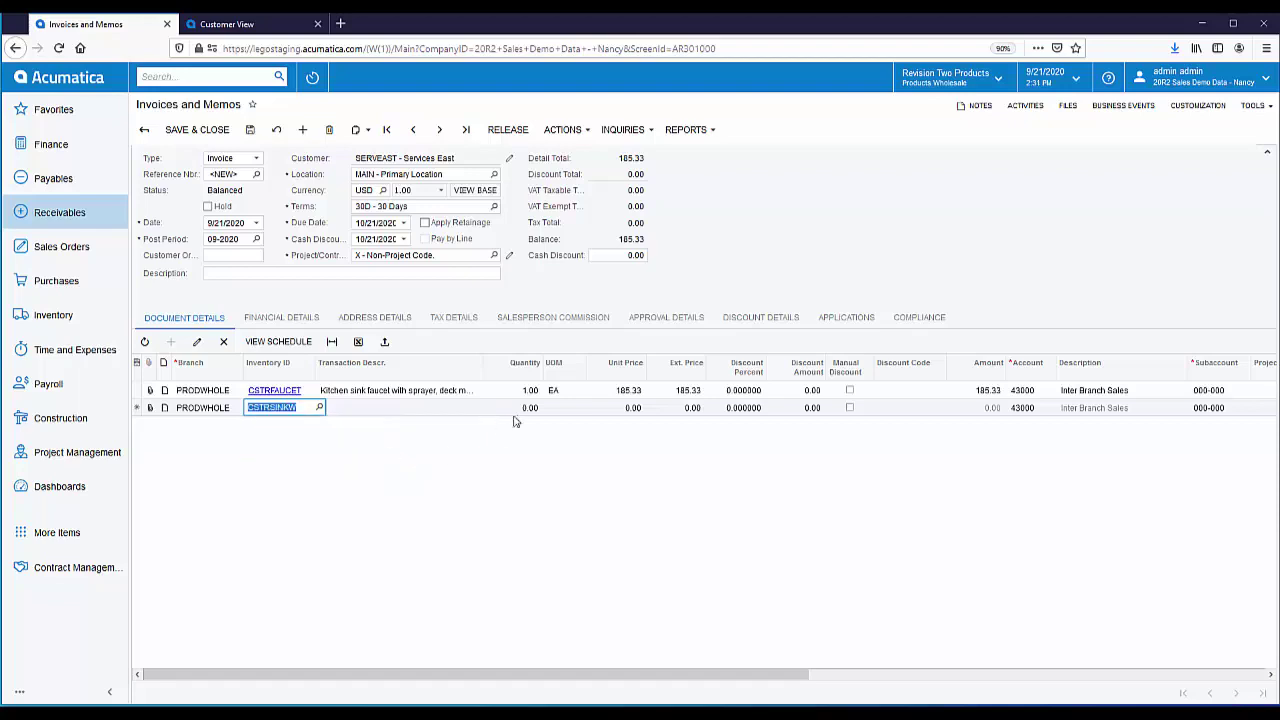
left_click(530, 408)
key("Tab")
left_click(528, 408)
type("2")
key("Tab")
key("Tab")
left_click(251, 132)
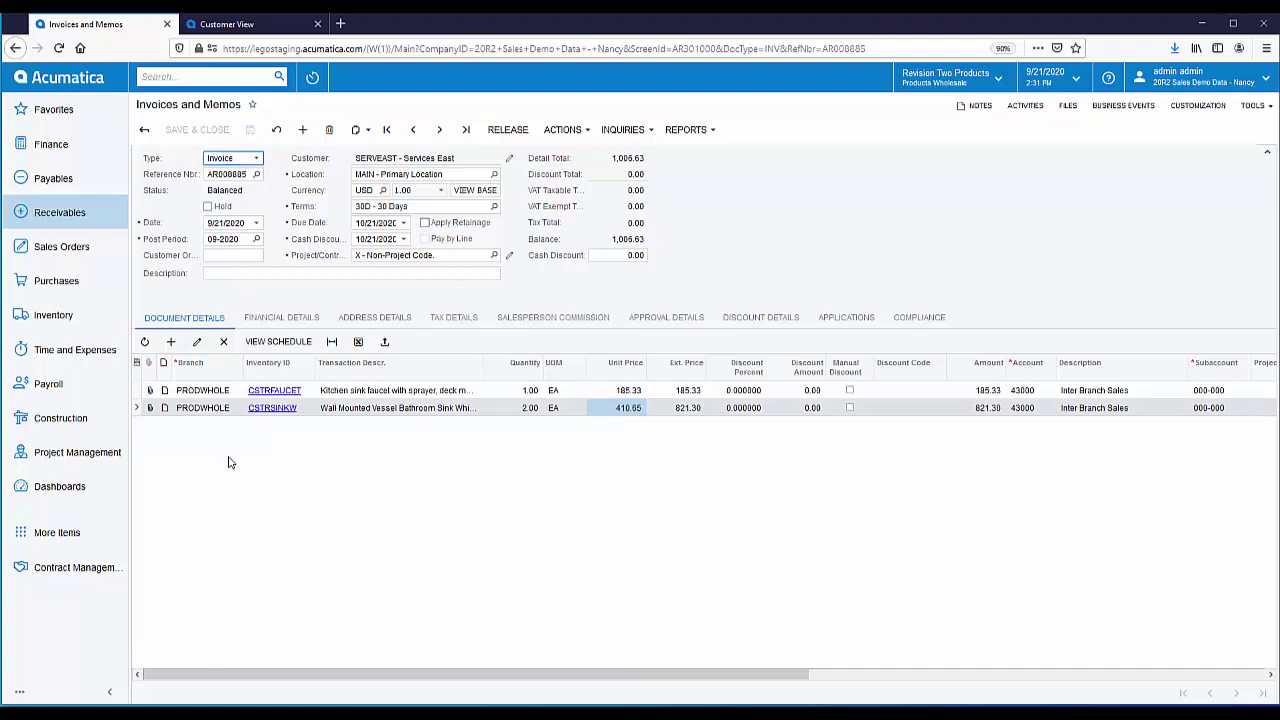
Release invoice AR008885 so it shows Open with a 1,006.63 balance.
left_click(508, 137)
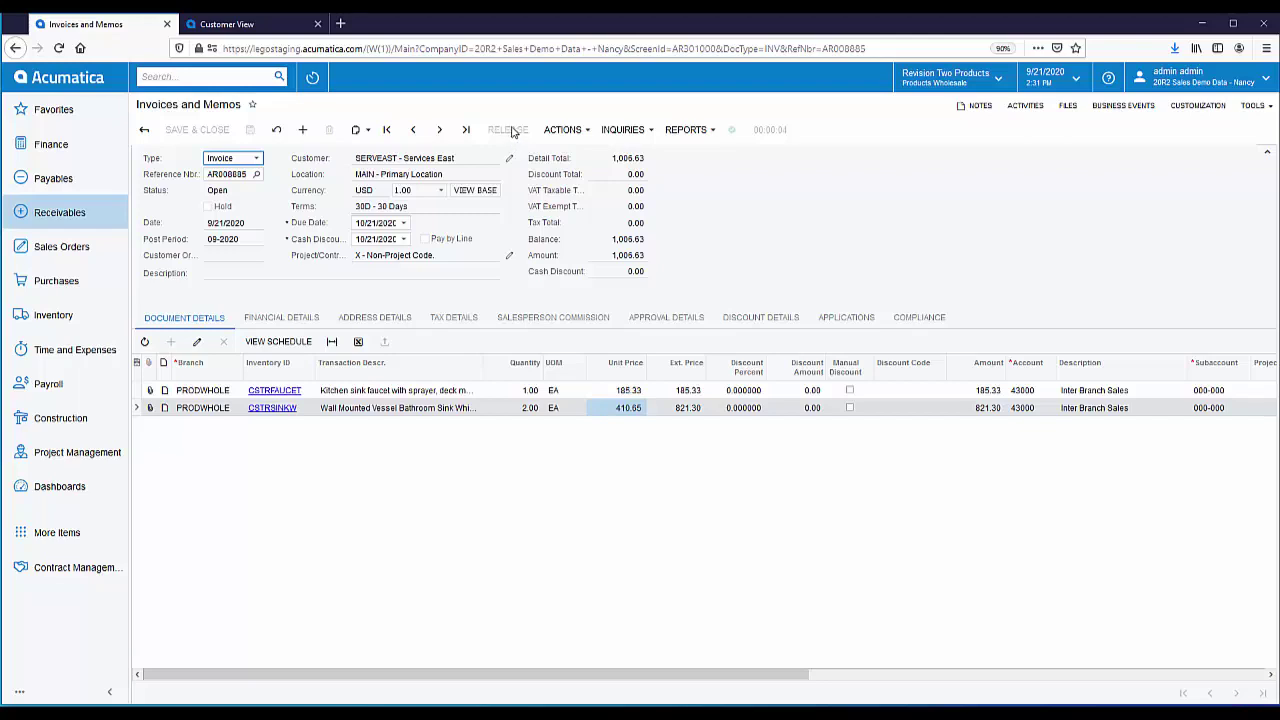
Open the ACTIONS menu on released invoice AR008885.
left_click(565, 130)
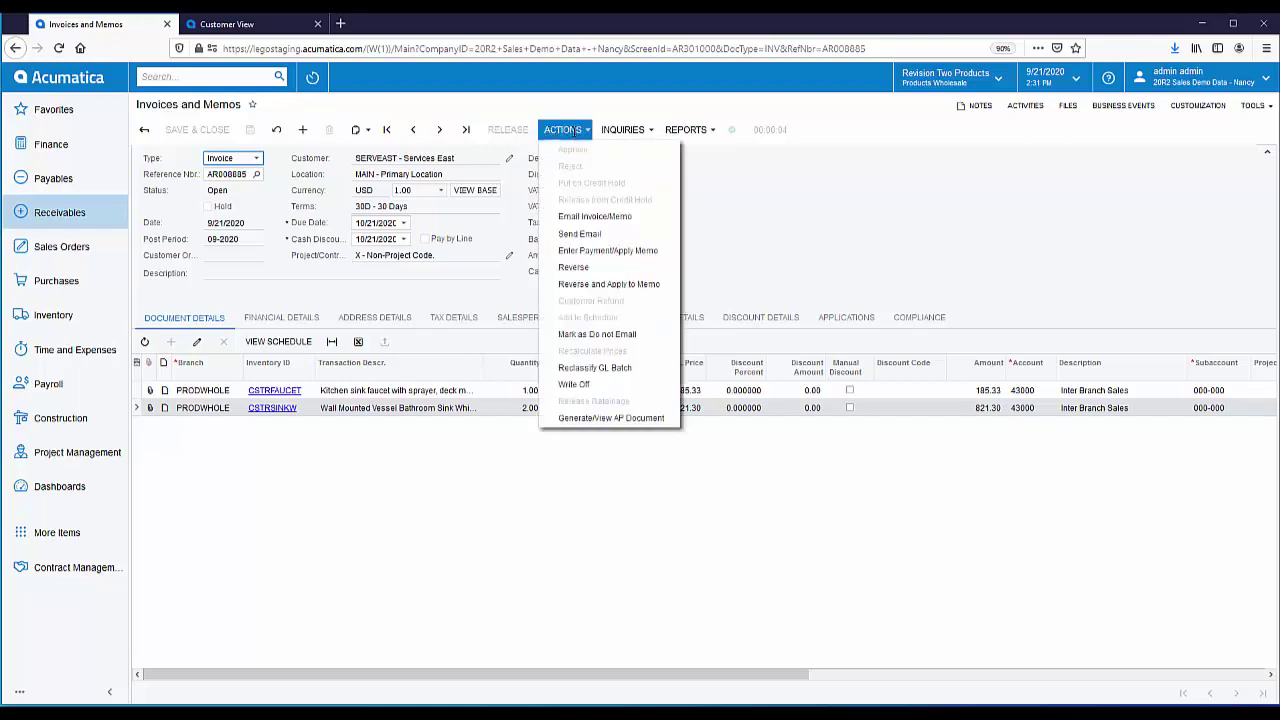
Use Generate/View AP Document to create the Products Wholesale bill for 1,005.63.
left_click(599, 418)
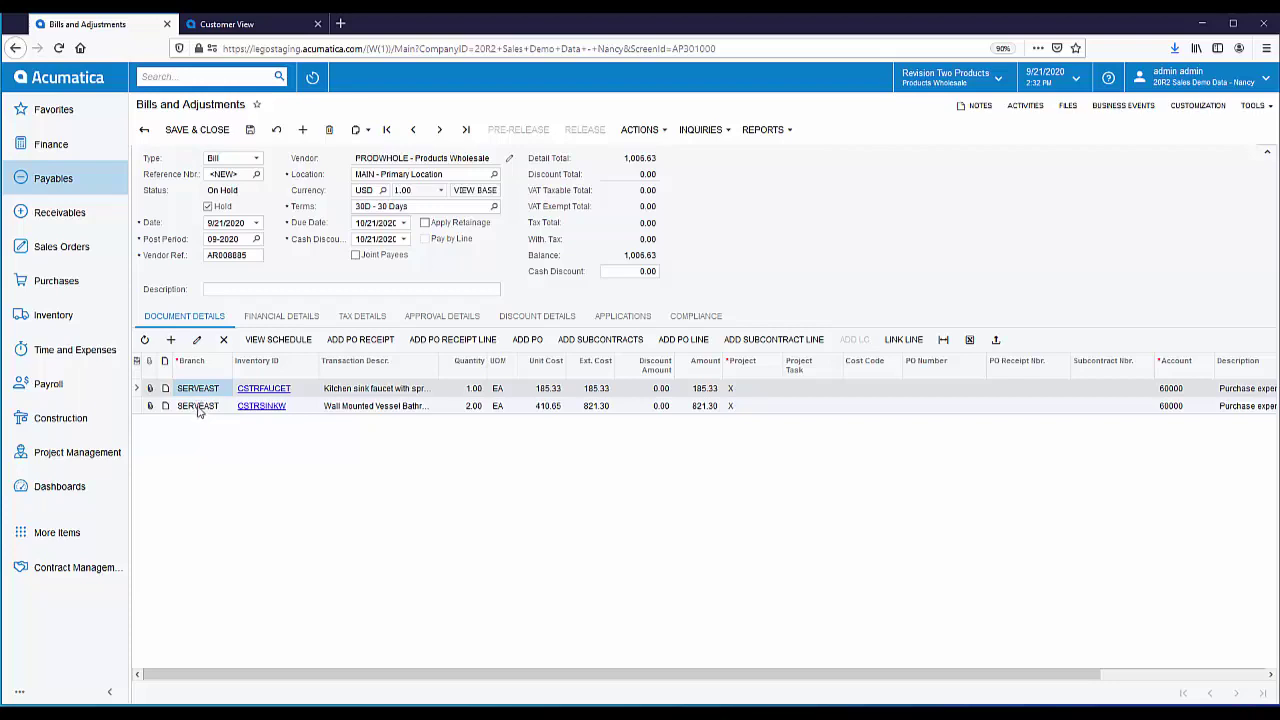
Clear Hold on the bill, save it as 002510, and approve it.
left_click(208, 206)
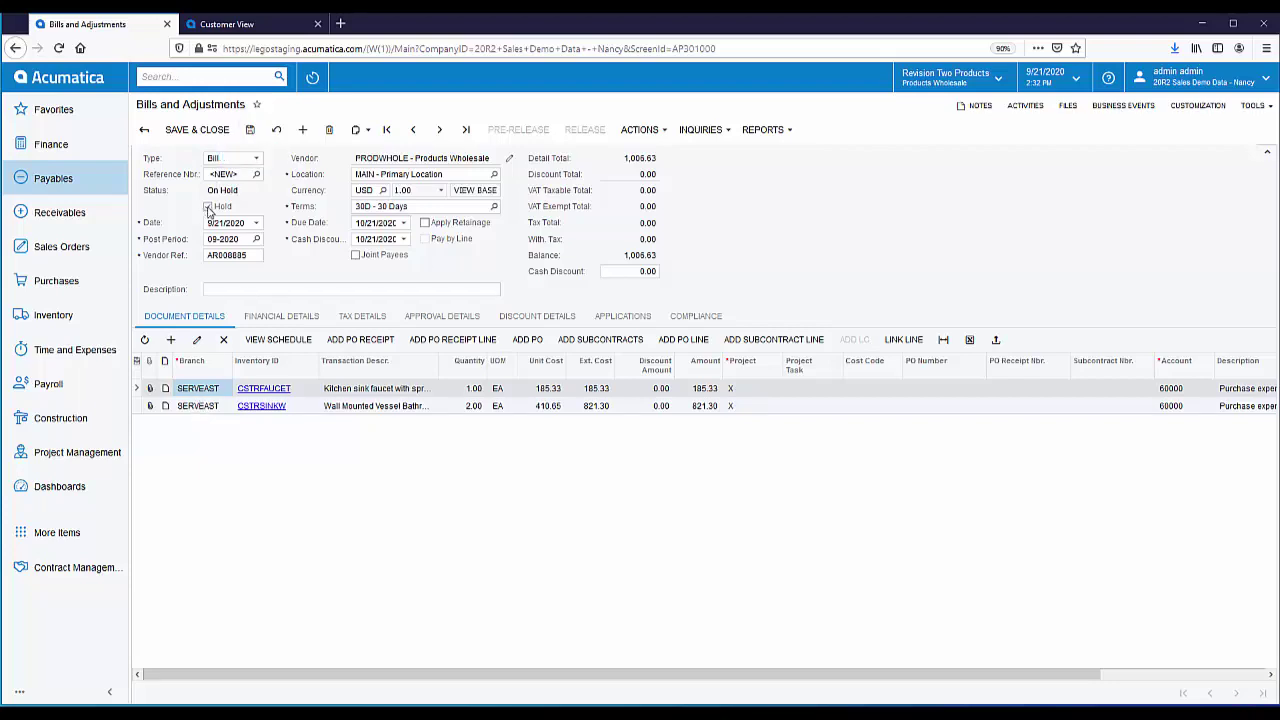
left_click(251, 133)
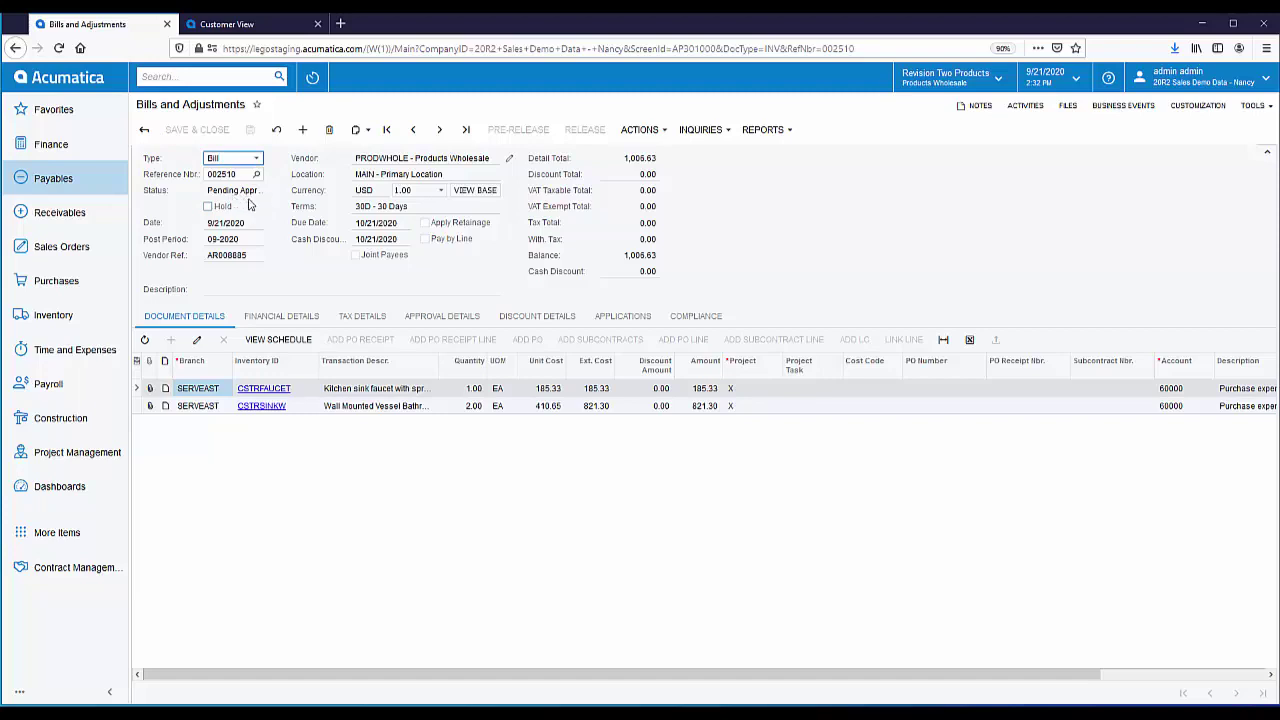
left_click(640, 130)
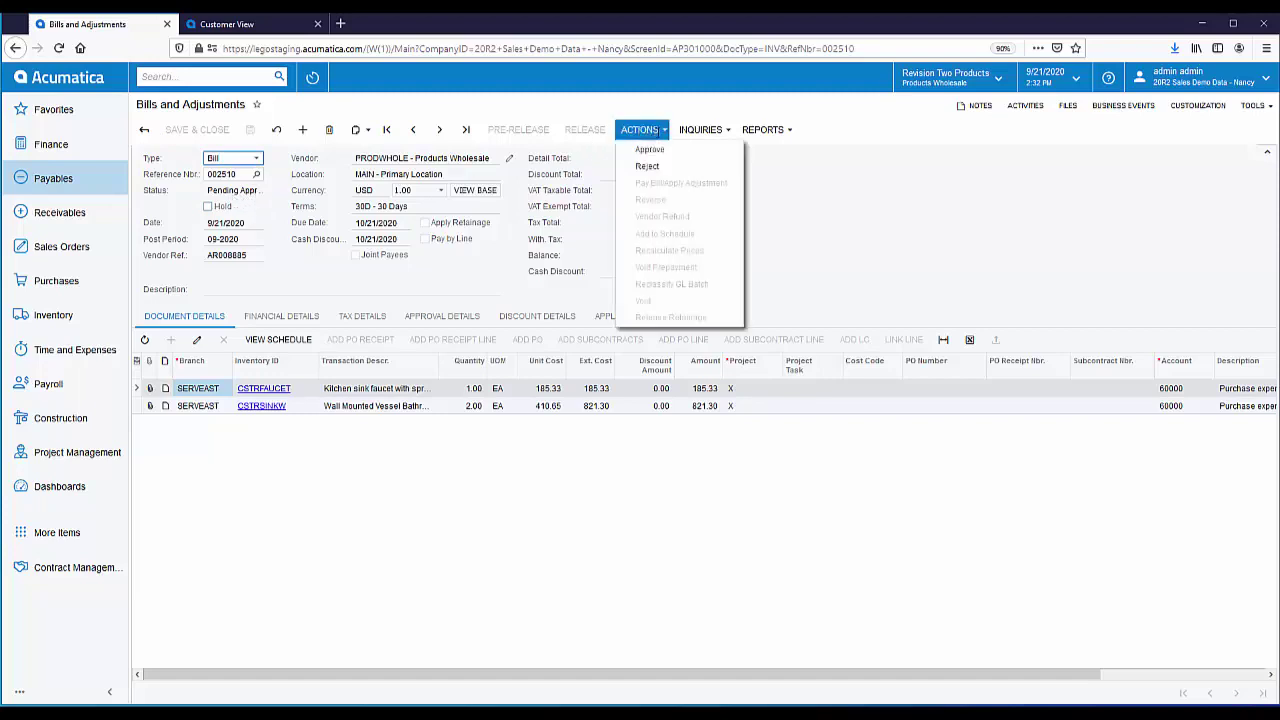
left_click(658, 156)
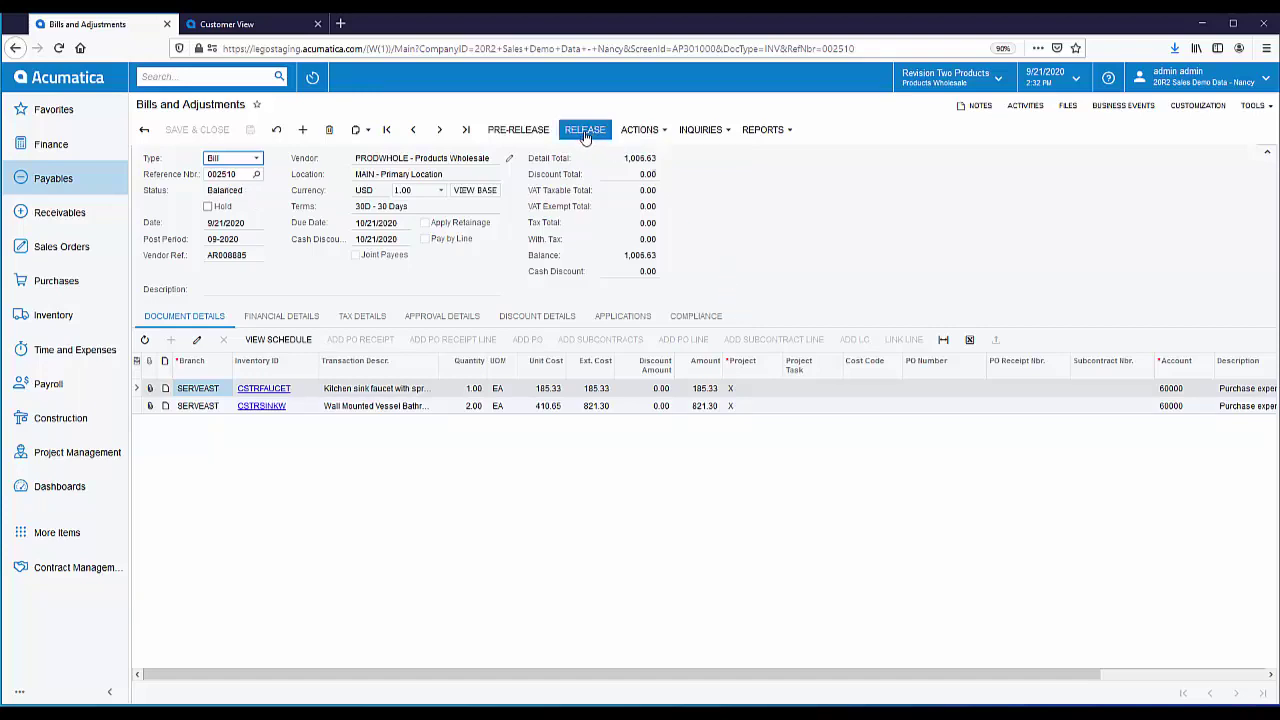
Release bill 002510 and view its Financial Details showing related invoice AR008885.
left_click(585, 133)
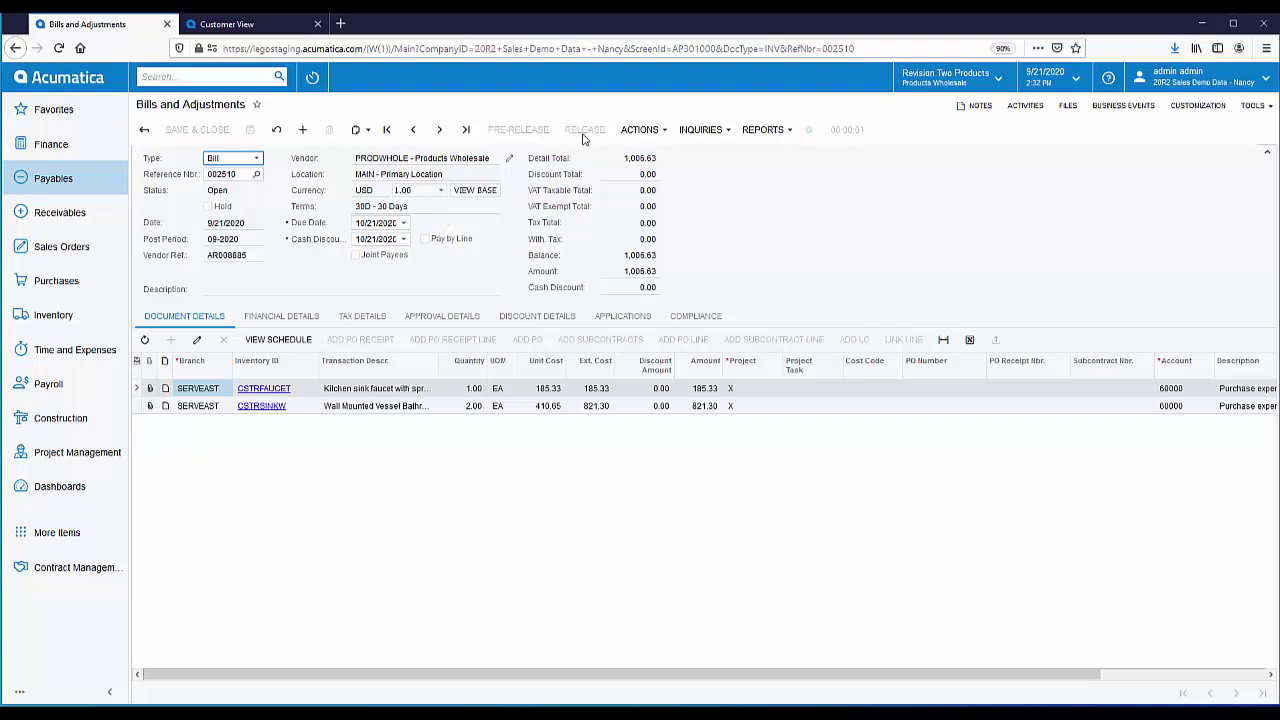
left_click(283, 326)
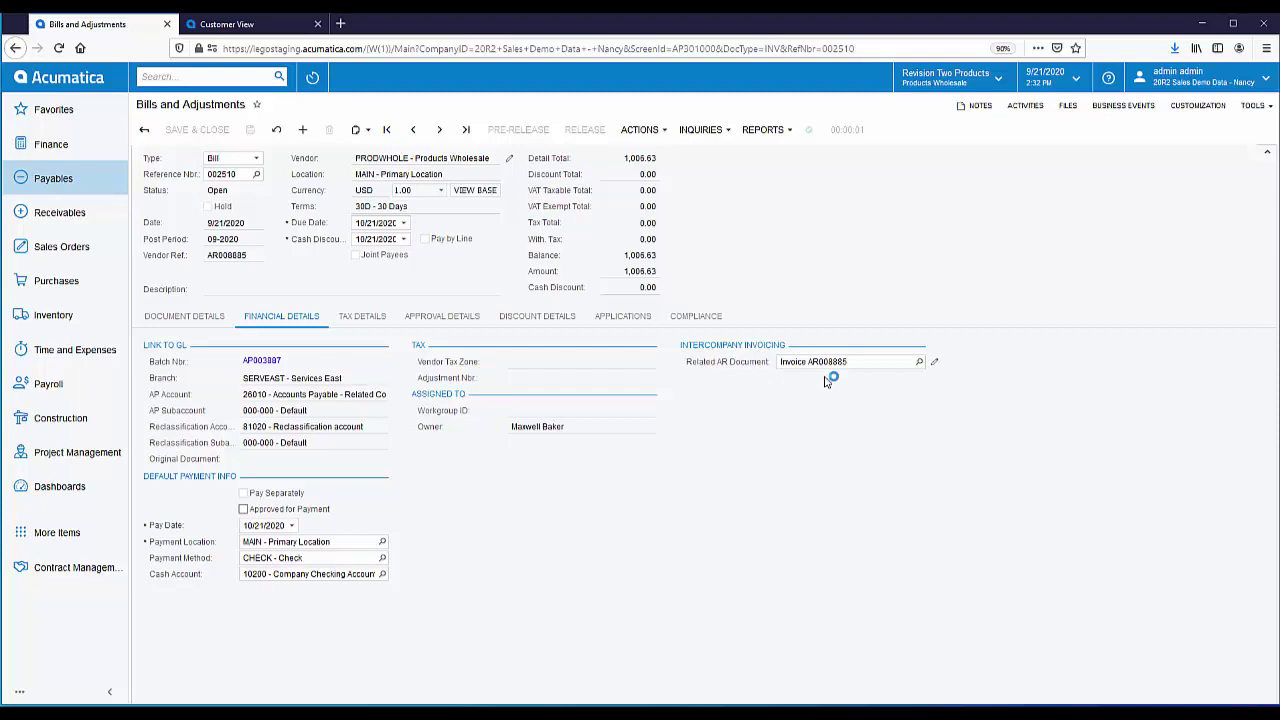
Open related invoice AR008885 in a separate window and view its Financial Details referencing Bill 002510.
left_click(934, 364)
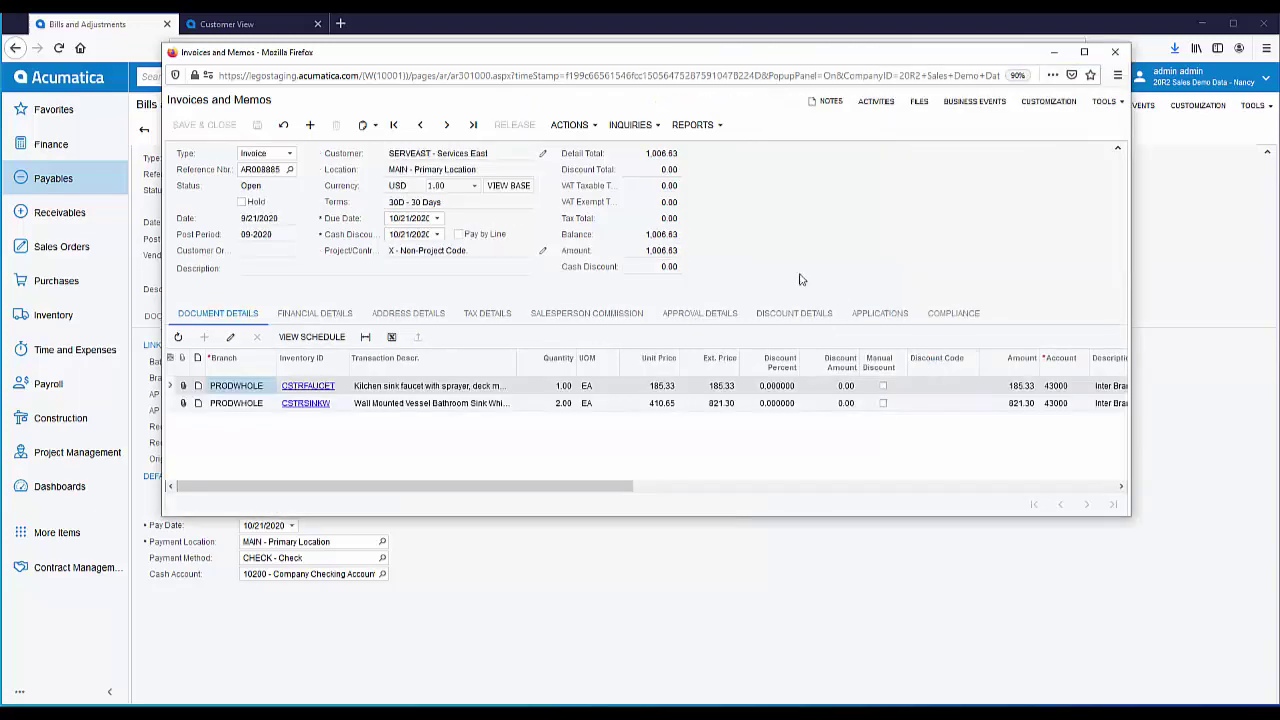
left_click_drag(545, 58, 669, 129)
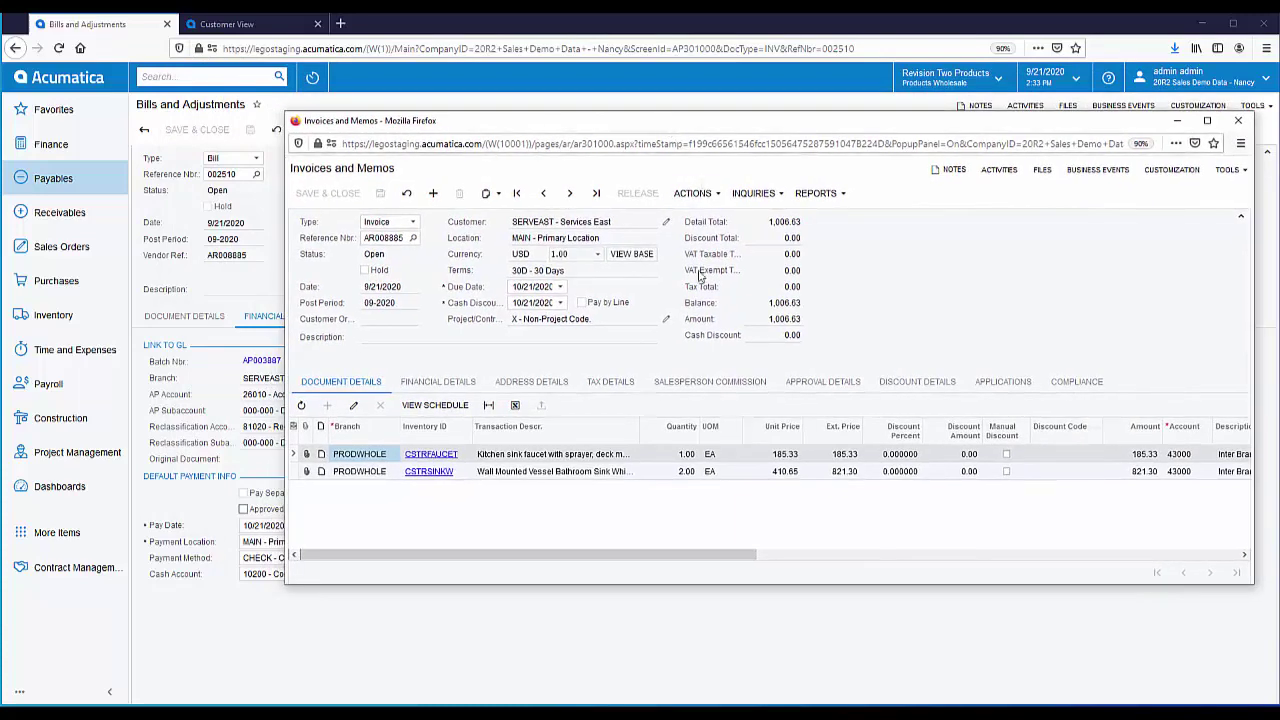
left_click(436, 385)
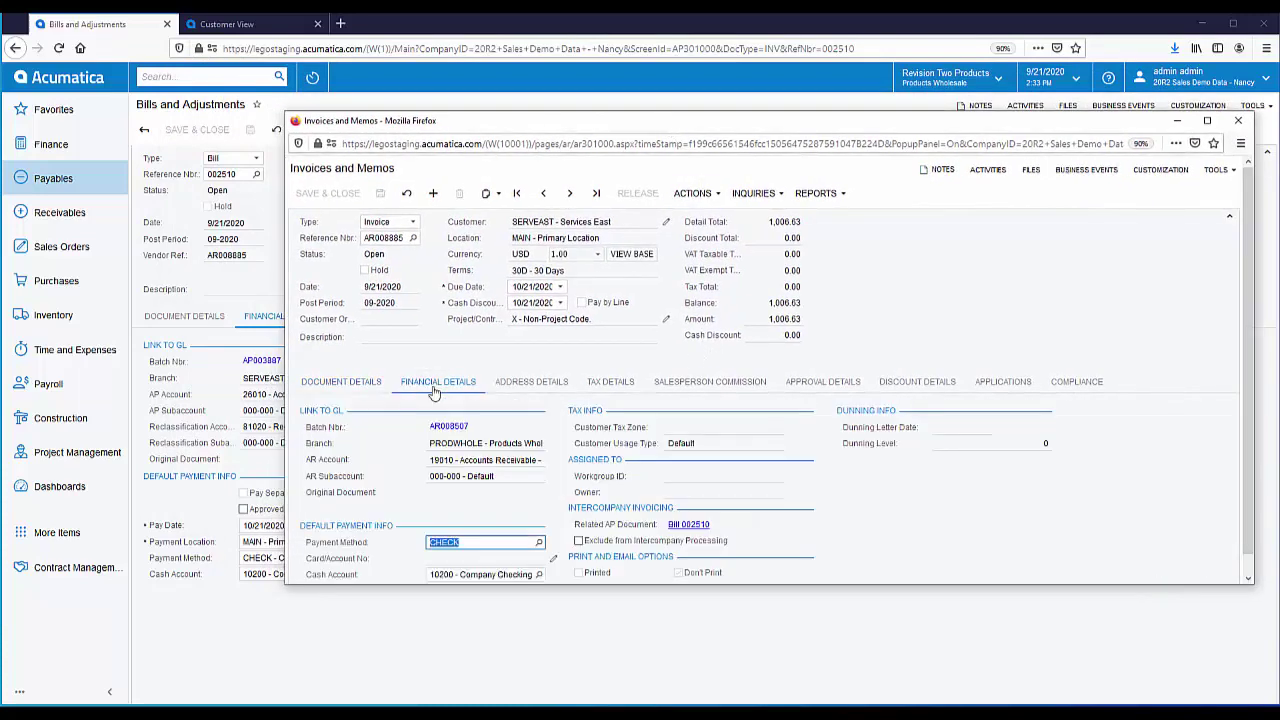